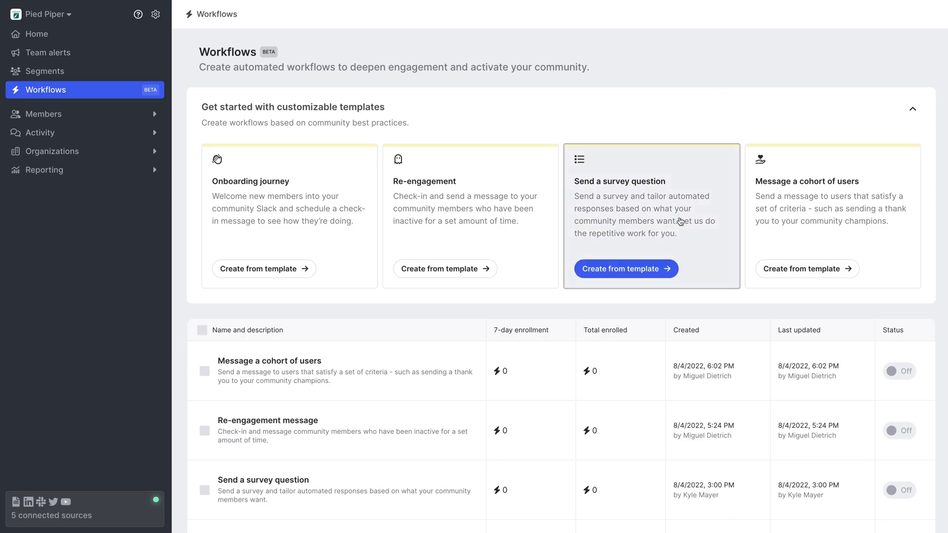
- Create a workflow from the "Send a survey question" template, triggered when a new member joins the Pied Piper Slack workspace
click(655, 269)
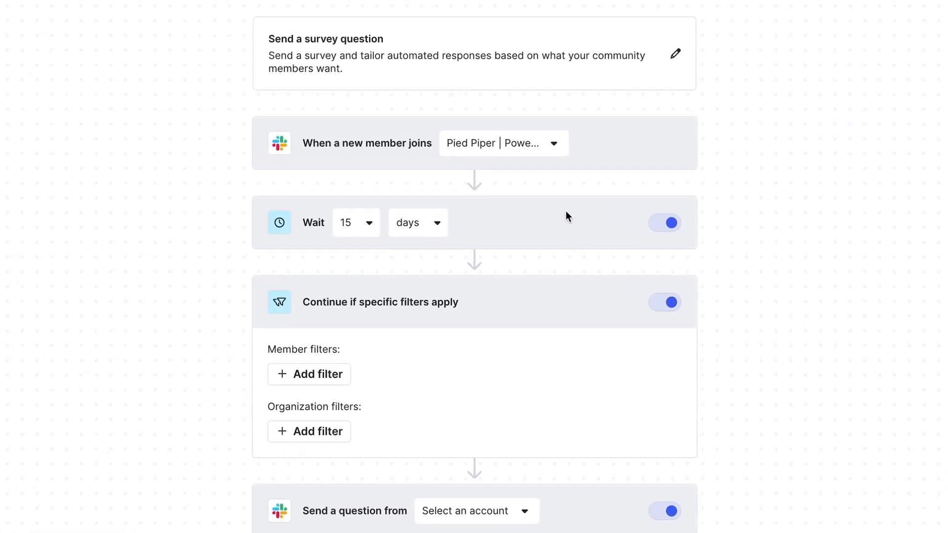
click(555, 155)
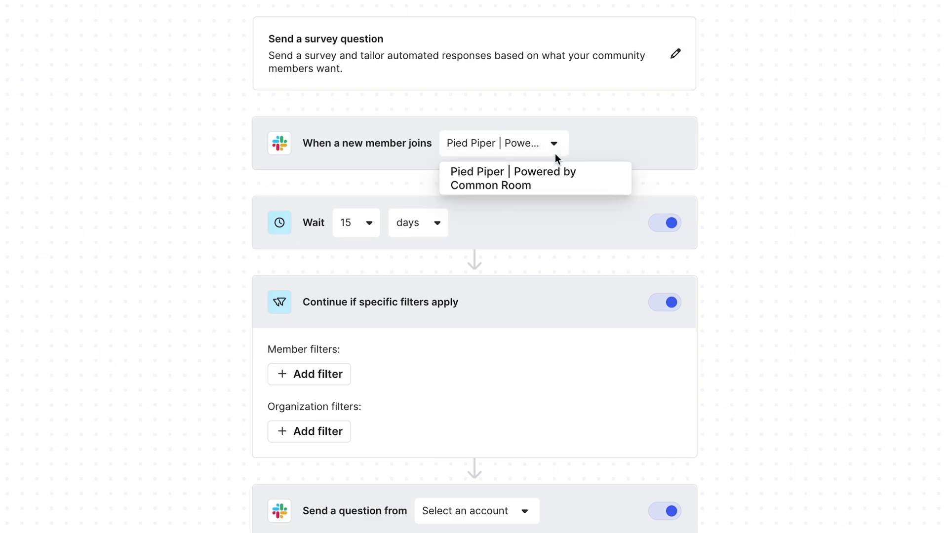
click(555, 184)
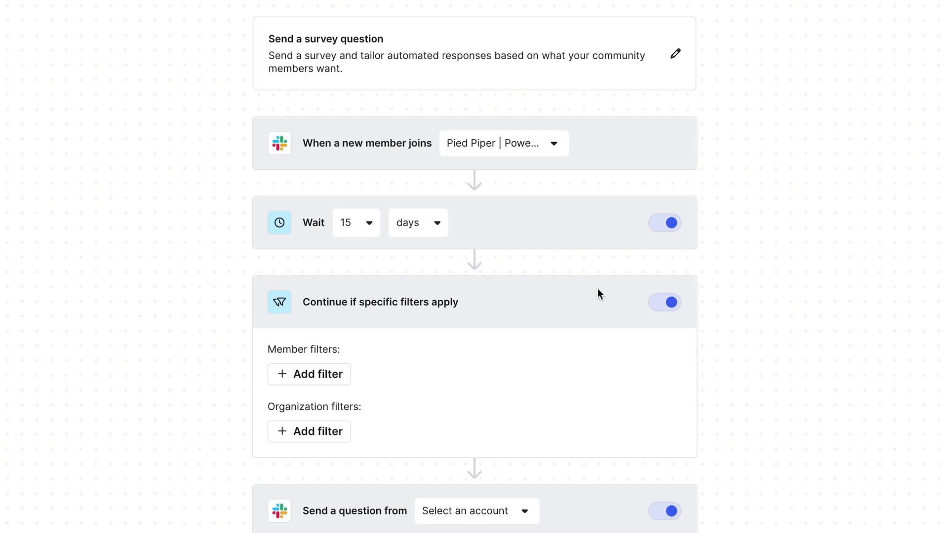
- Turn off the Wait step and add a member tags filter for Influencers and Contributors
click(664, 223)
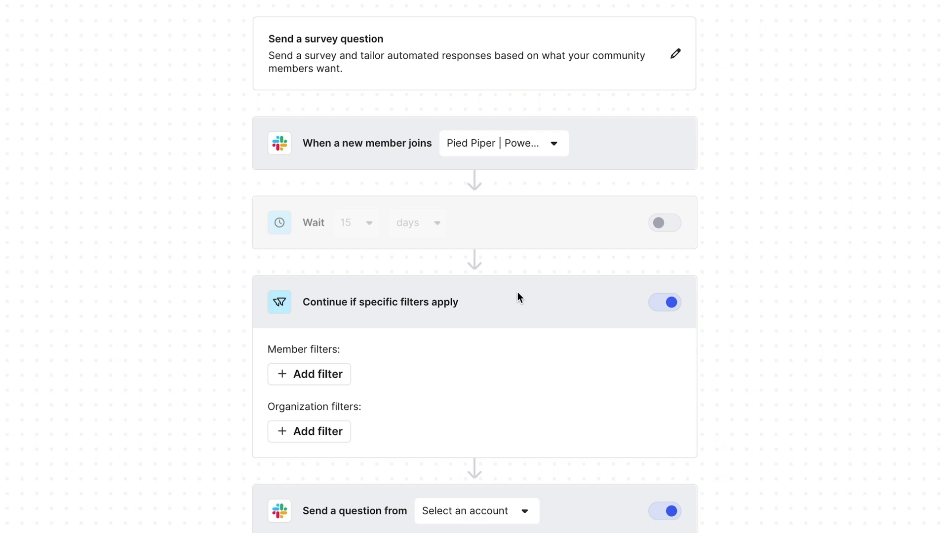
click(340, 374)
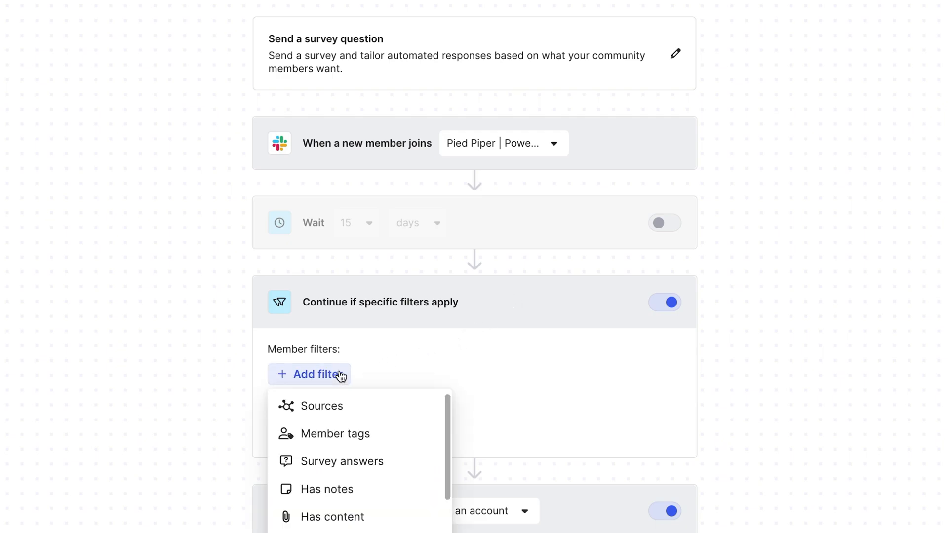
click(348, 431)
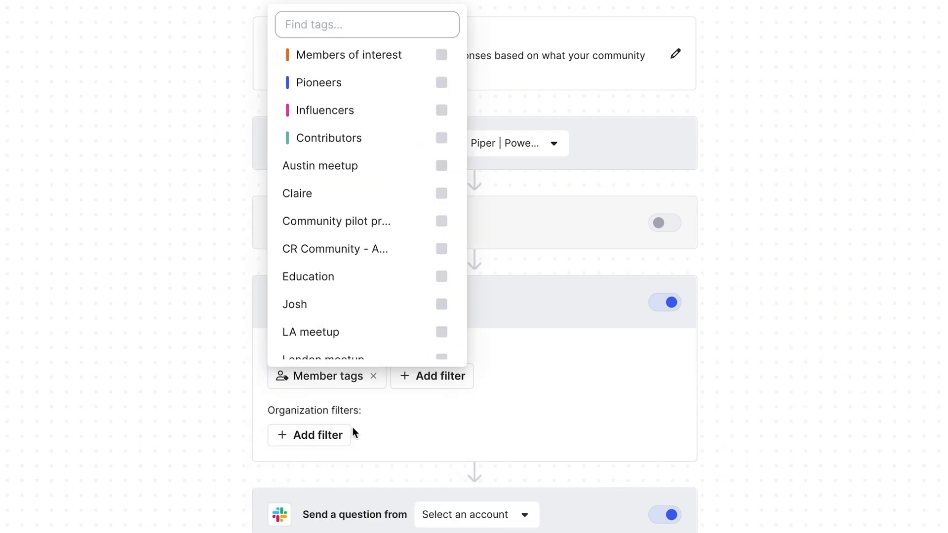
click(447, 117)
click(443, 140)
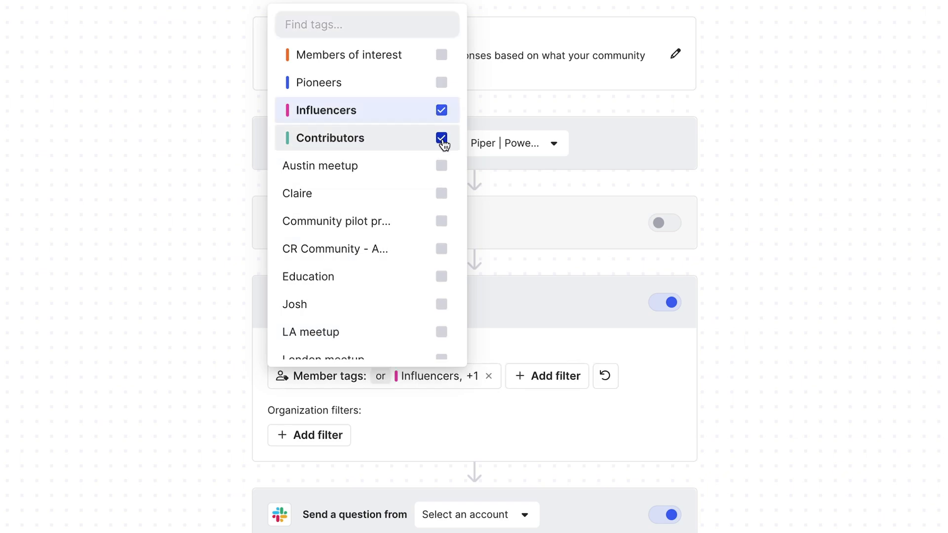
click(553, 343)
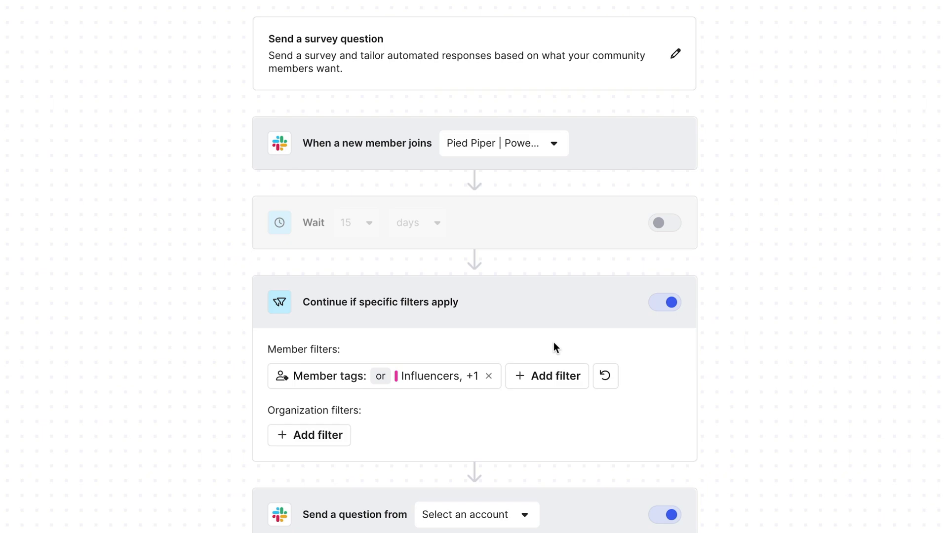
- Turn off the specific filters condition and choose the listed Pied Piper Slack account as the question's sender
click(659, 303)
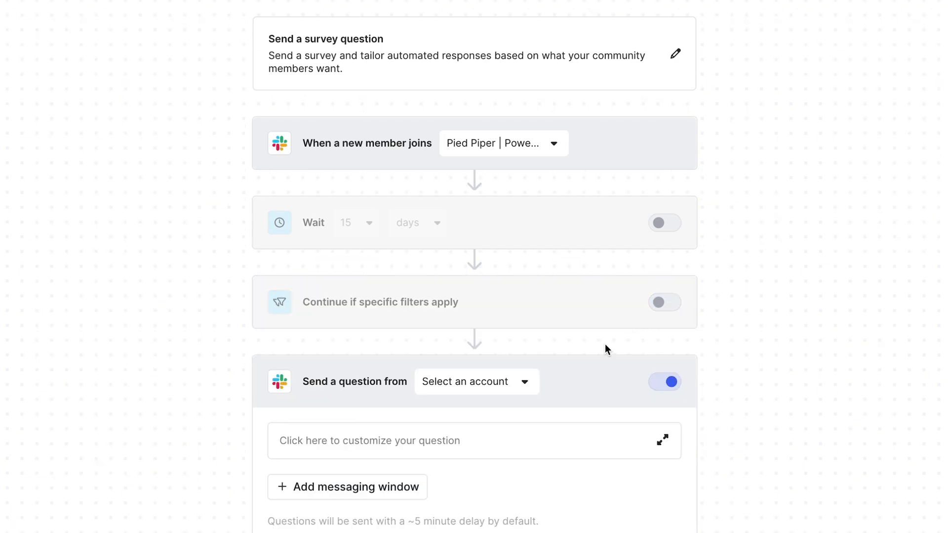
click(526, 382)
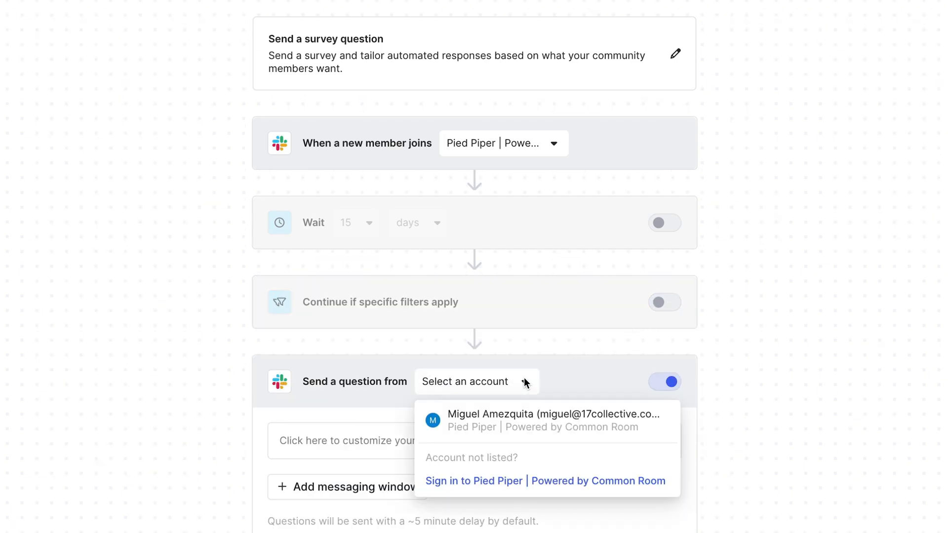
click(500, 429)
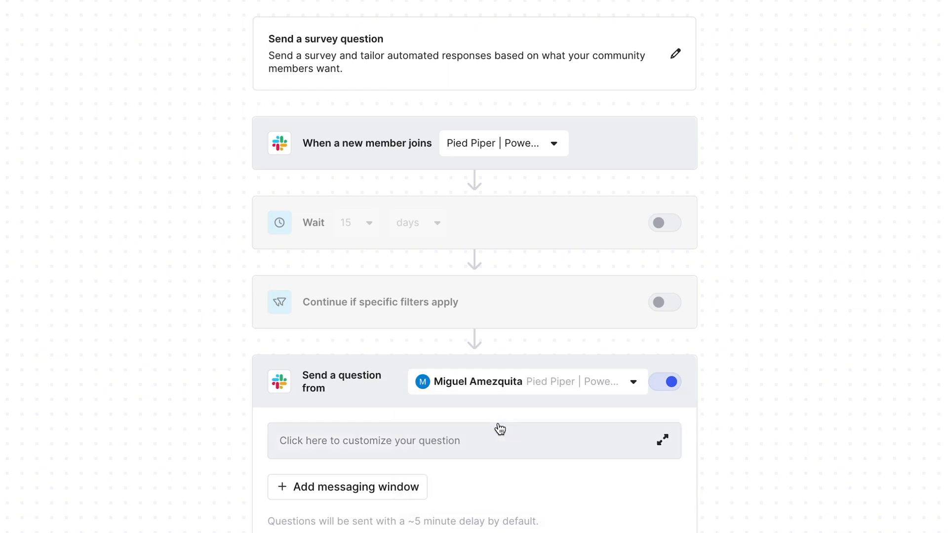
click(461, 442)
text(Hey)
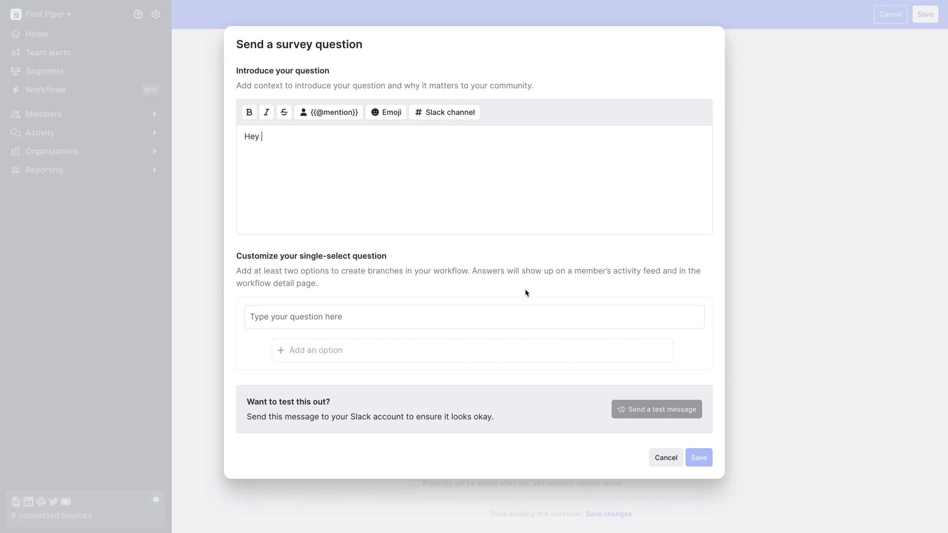
click(351, 119)
text(We'd love to learn more about the community topics you're interested in!)
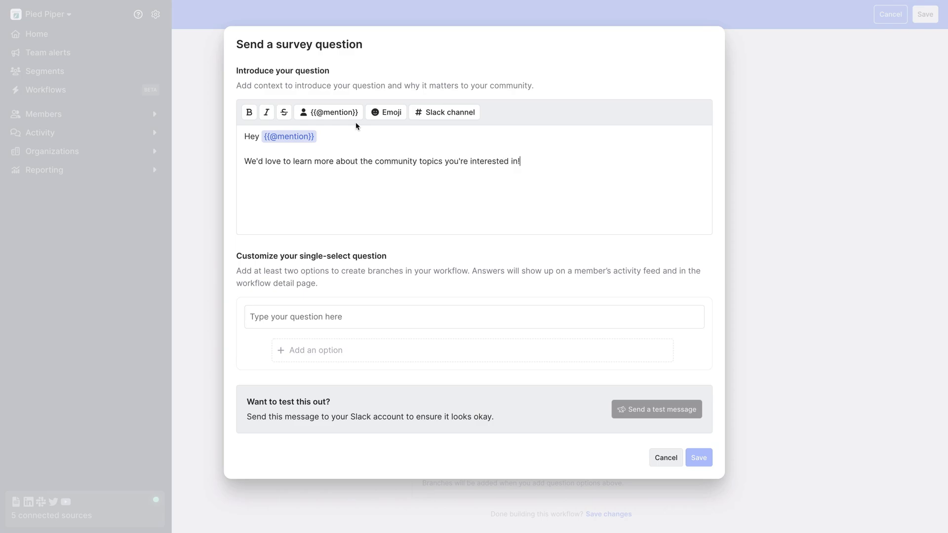
- Enter "Which community topic are you most interested in?" as the single-select question
click(334, 311)
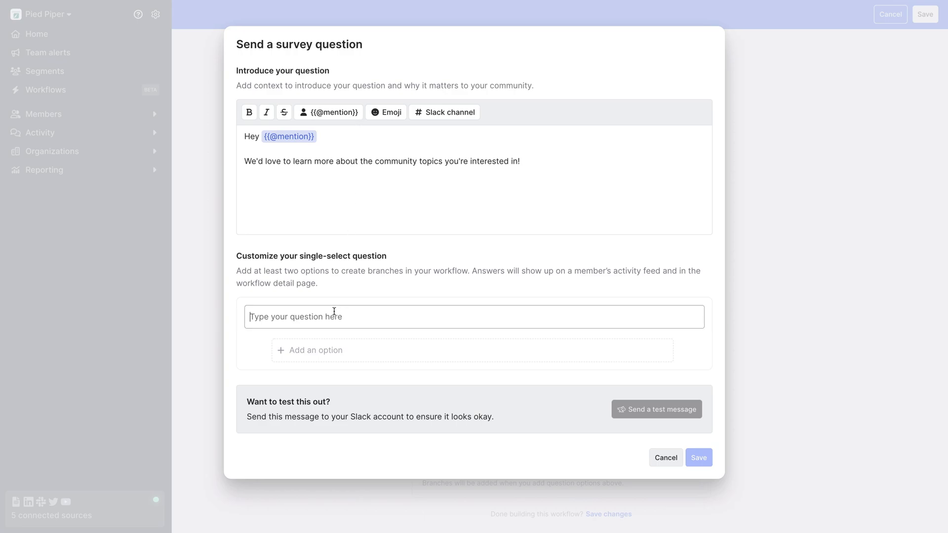
text(Which community topic are you most in)
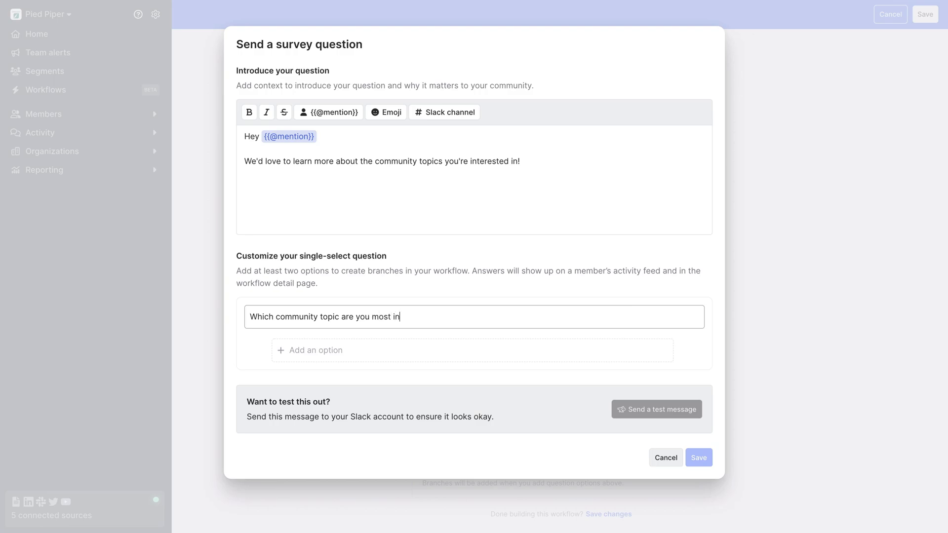
text(terested in?)
- Add the answer options Team building, Hosting events and Tech stack, and save the survey question
click(330, 350)
text(Team building)
click(334, 370)
text(Hosting events)
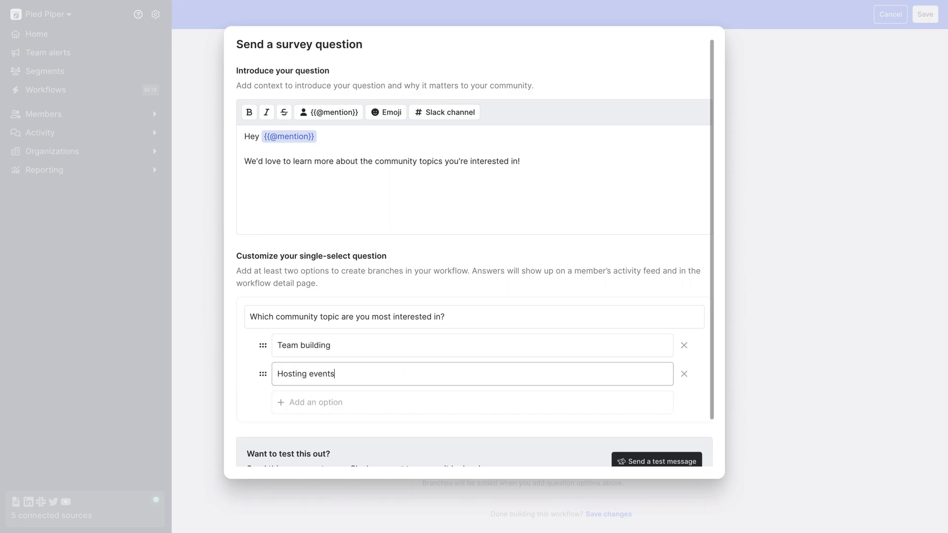
click(328, 398)
text(Tech stack)
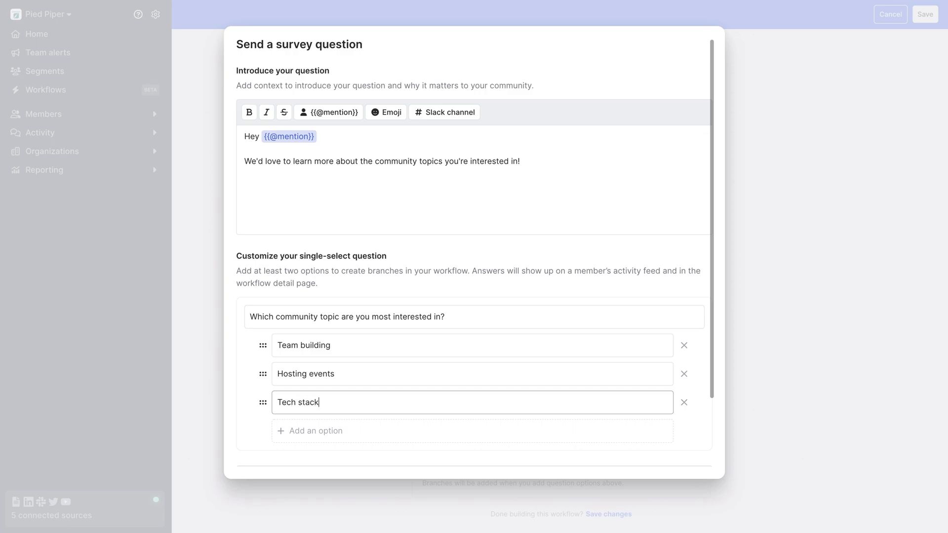
scroll(474, 247, down, 2)
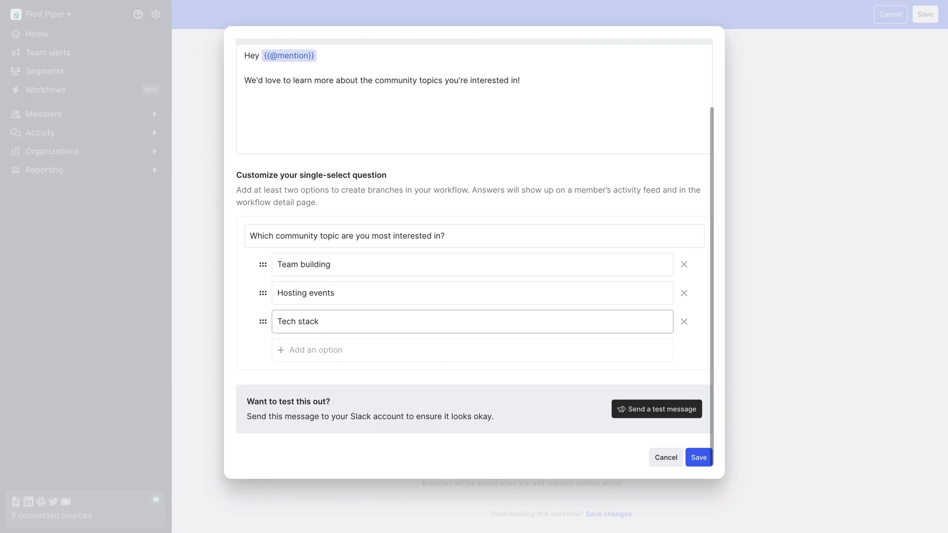
click(390, 411)
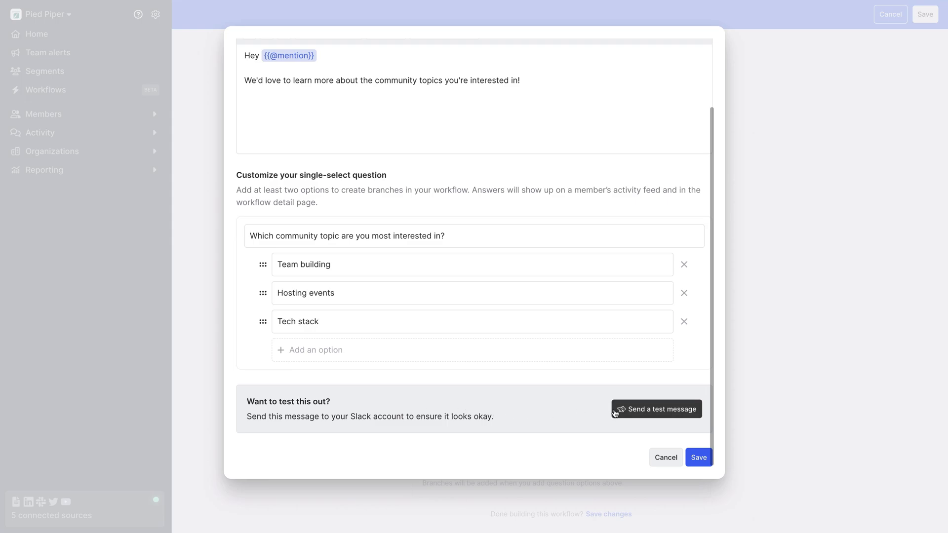
click(694, 459)
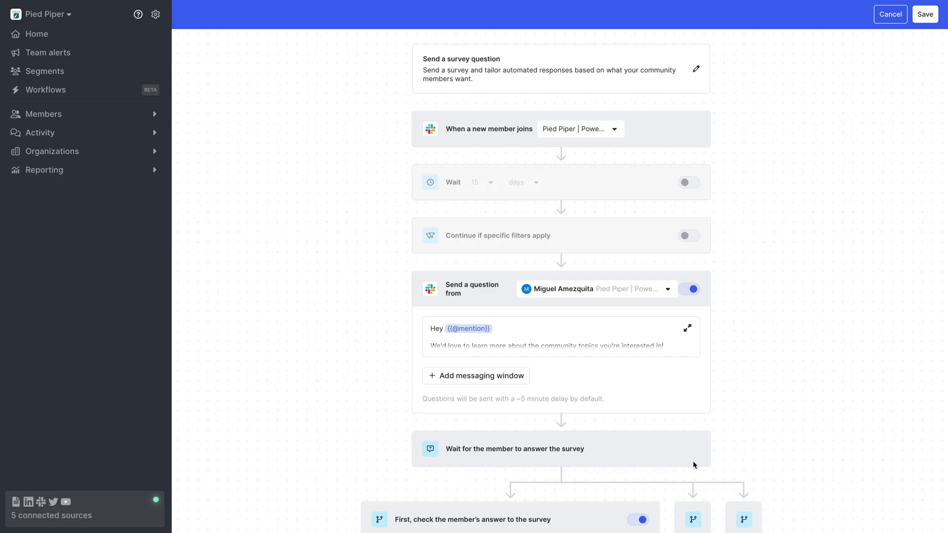
- Add a messaging window to the question for 9:45 AM to 5:00 PM Pacific Time, Monday to Friday
click(514, 383)
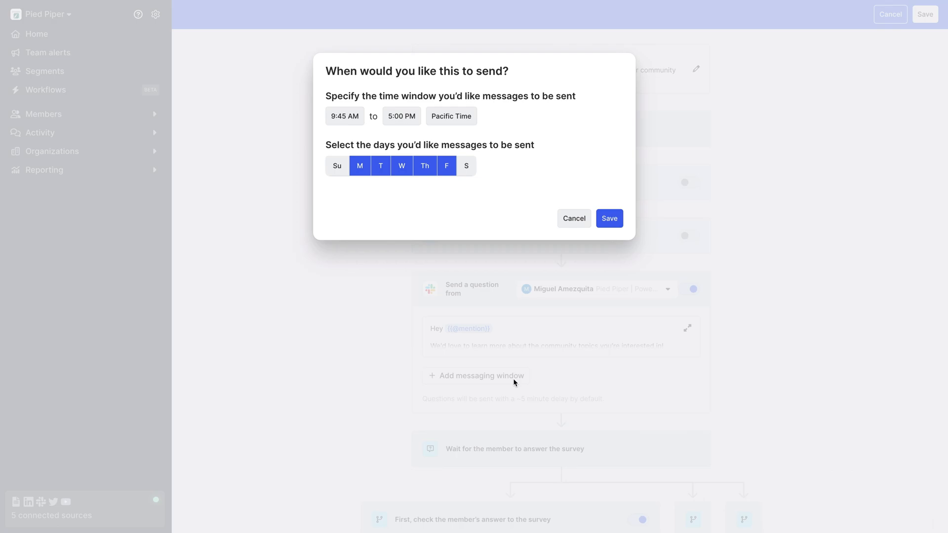
click(602, 226)
- Examine the workflow branch for each survey answer, ending back on the Team building branch
scroll(601, 227, down, 7)
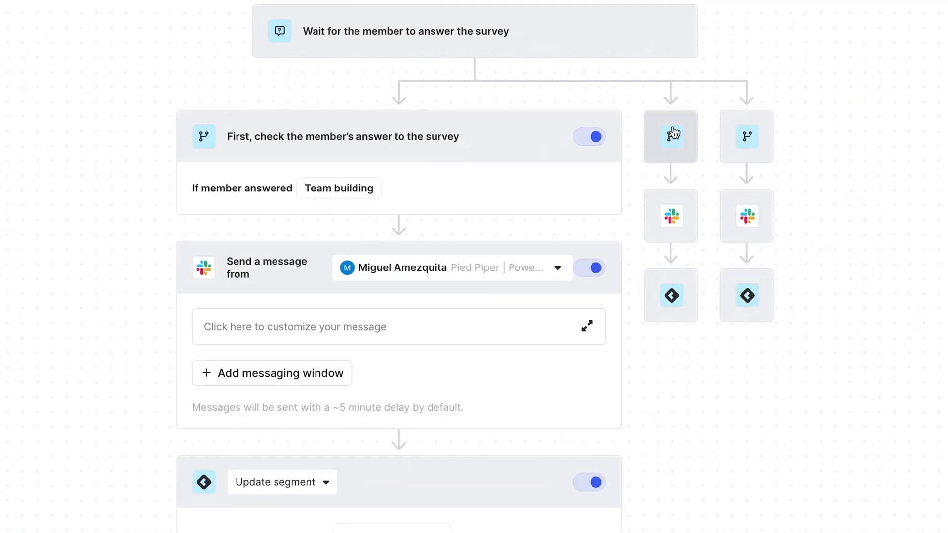
click(671, 138)
click(748, 134)
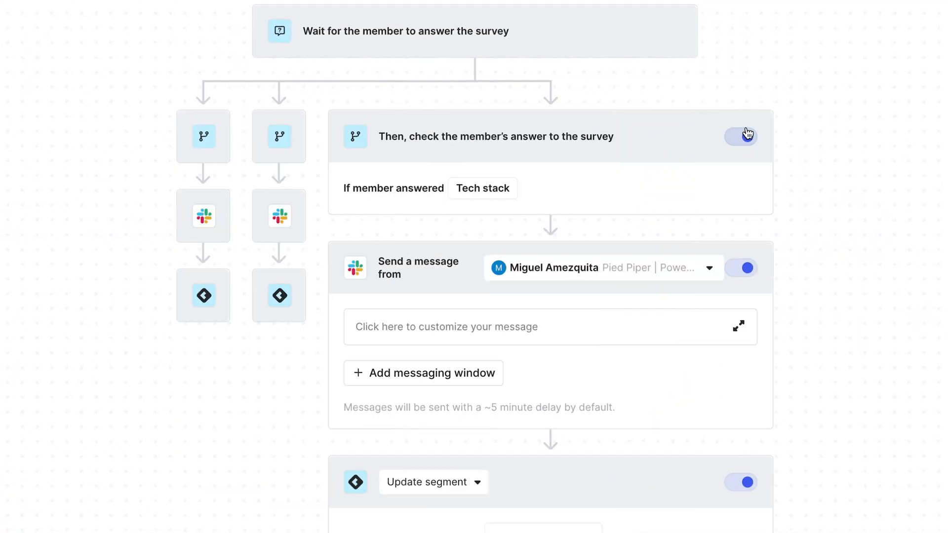
click(298, 135)
click(223, 135)
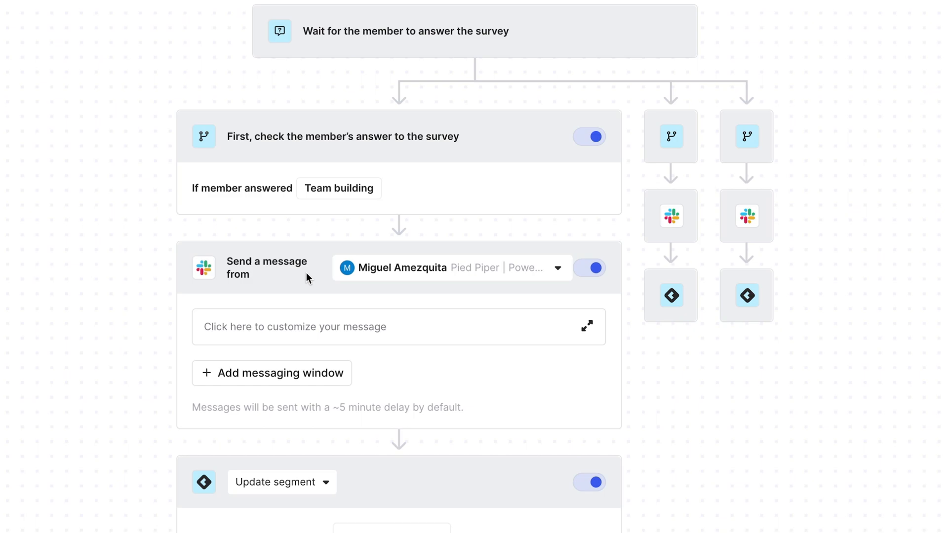
- Turn off the answer-check branches for Team building, Hosting events and Tech stack
click(590, 138)
scroll(590, 143, up, 5)
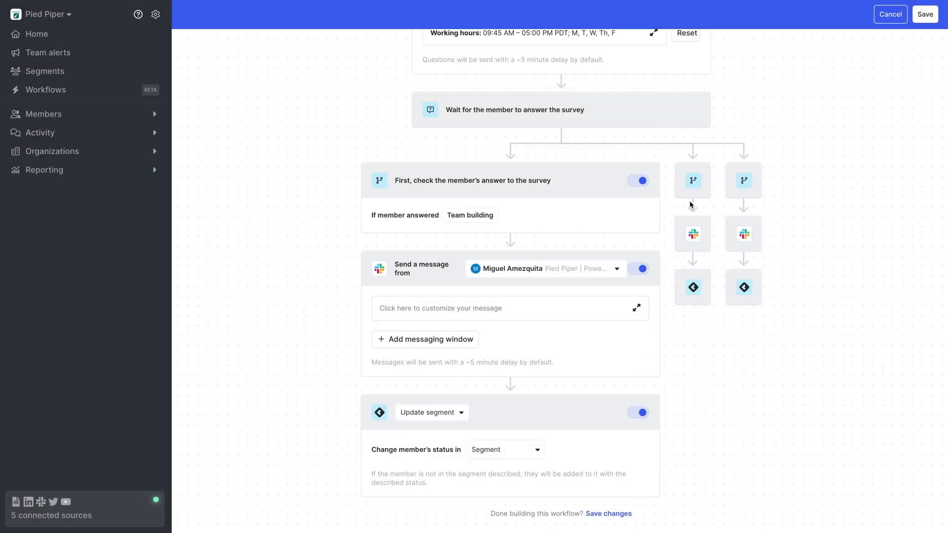
click(691, 185)
click(691, 186)
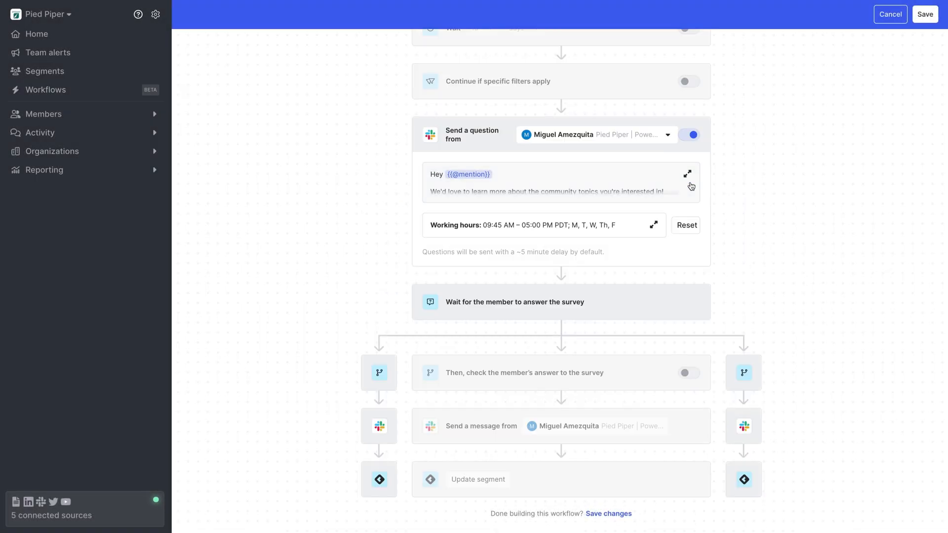
click(750, 384)
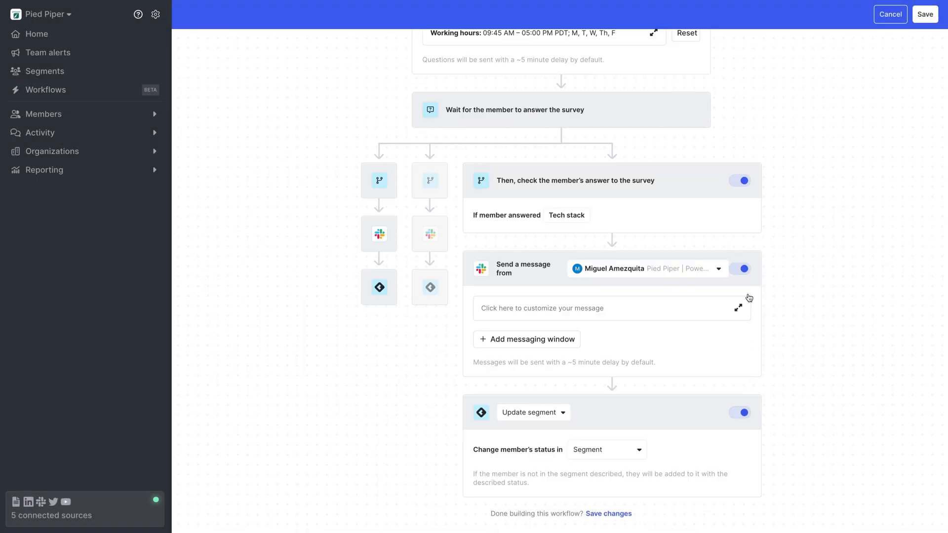
click(739, 183)
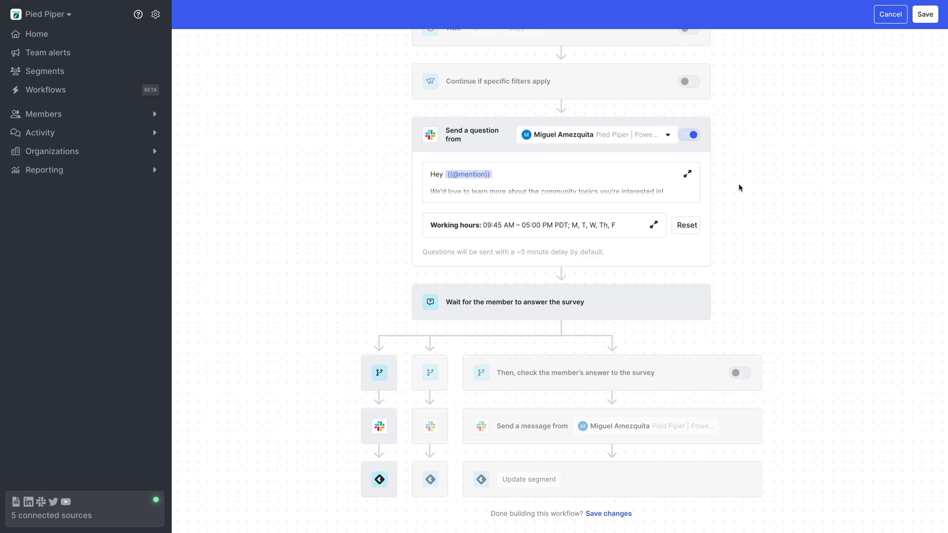
click(394, 378)
click(636, 184)
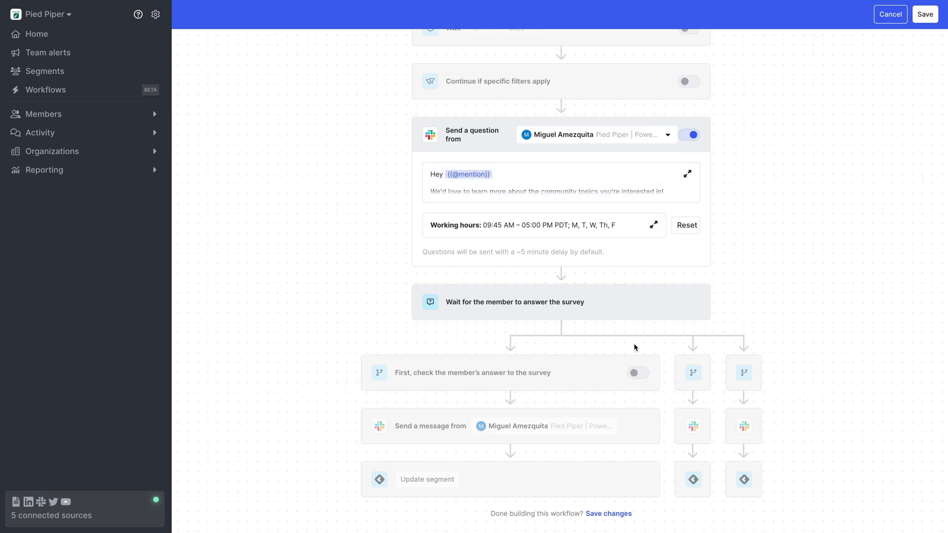
- Turn the three survey answer branches back on, one after another
click(637, 373)
click(692, 372)
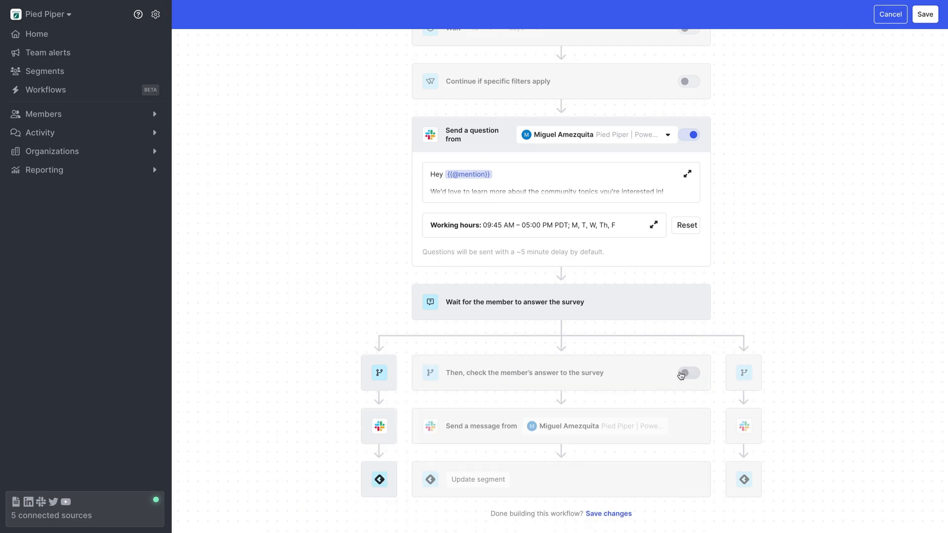
click(688, 373)
click(736, 374)
click(745, 373)
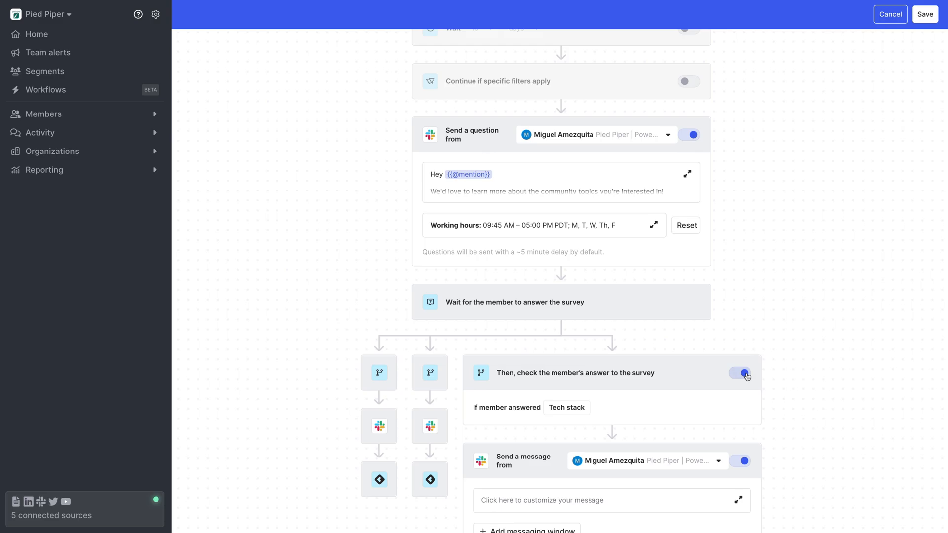
- Open the Team building branch and select the sender for its reply message
click(394, 371)
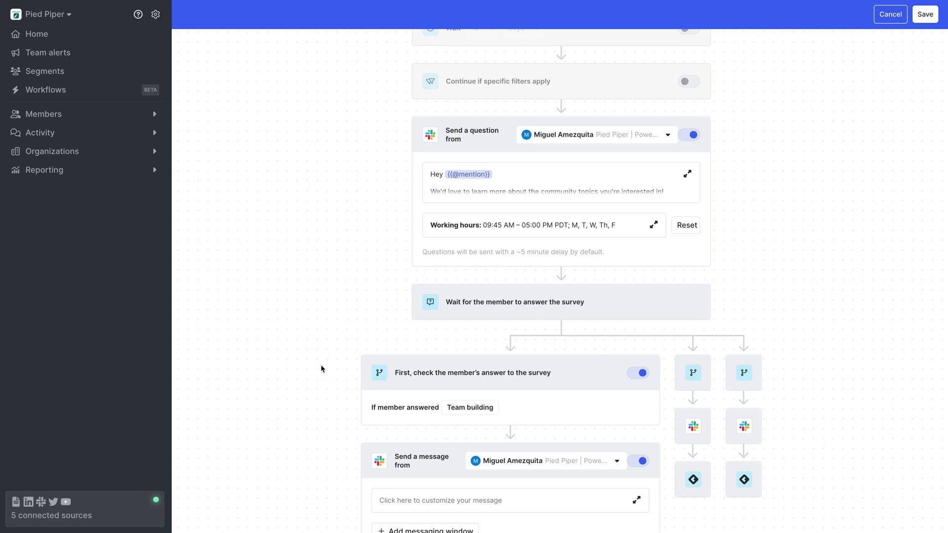
scroll(321, 368, down, 4)
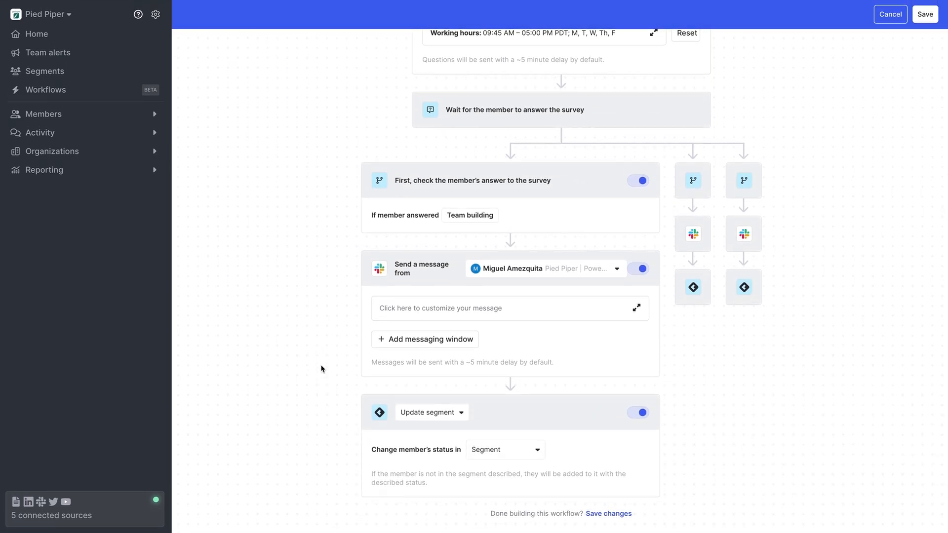
click(530, 274)
click(518, 292)
click(491, 311)
text(Hey)
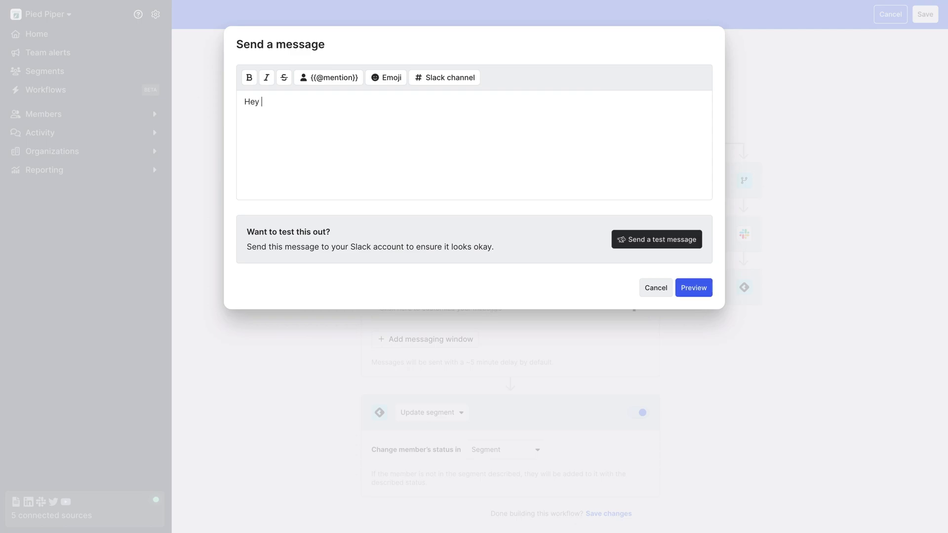
click(353, 78)
key(Return)
key(Return)
text(We love talking team building)
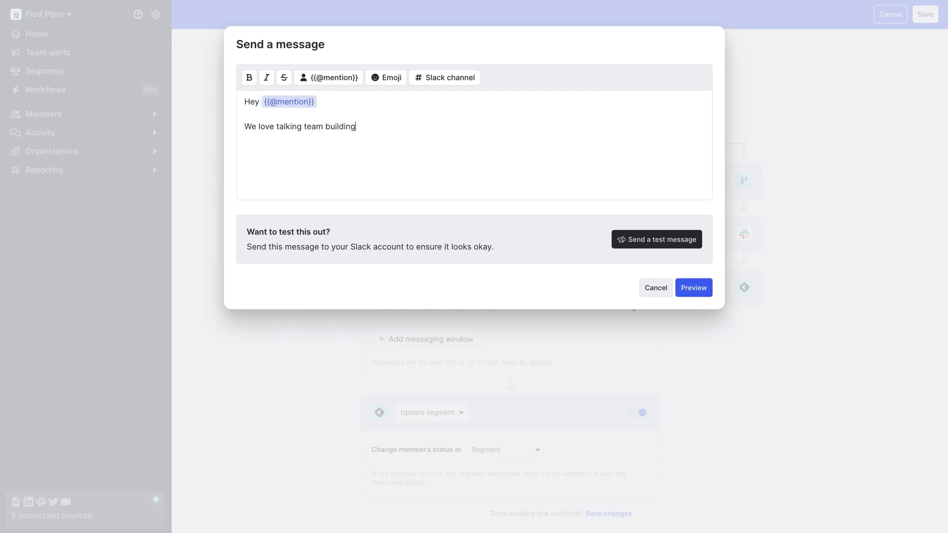
text(! We can't wait to learn and grow together!)
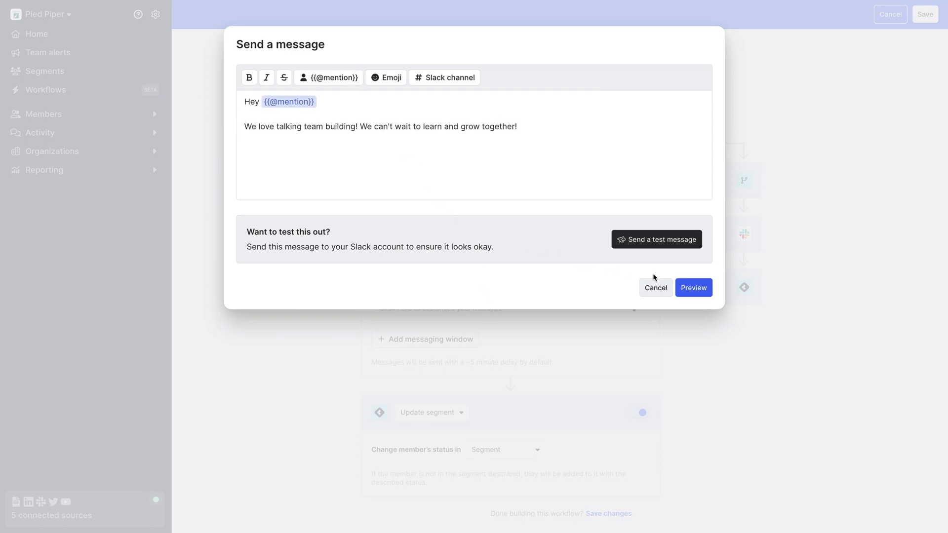
click(691, 287)
click(697, 226)
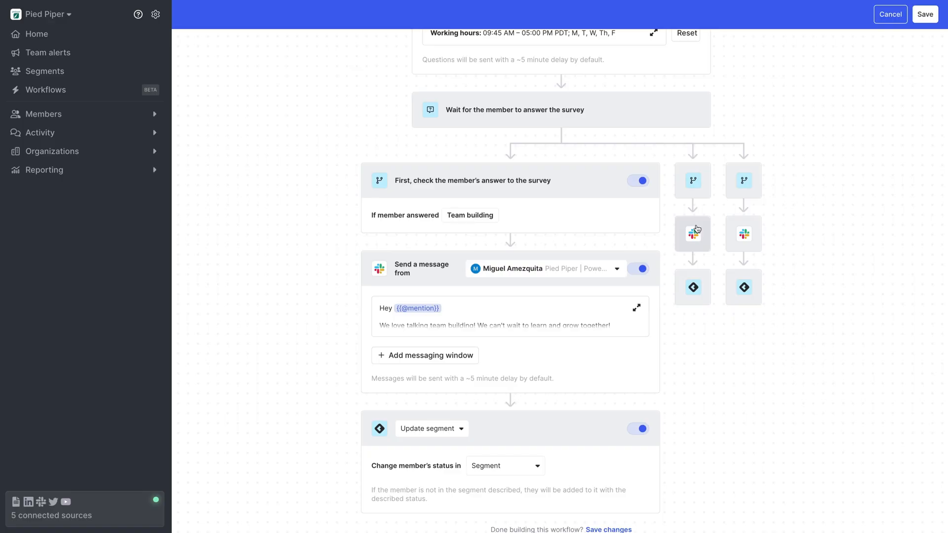
- Add a messaging window to the Team building reply for 9:45 AM to 5:00 PM Pacific Time, Monday to Friday
click(458, 355)
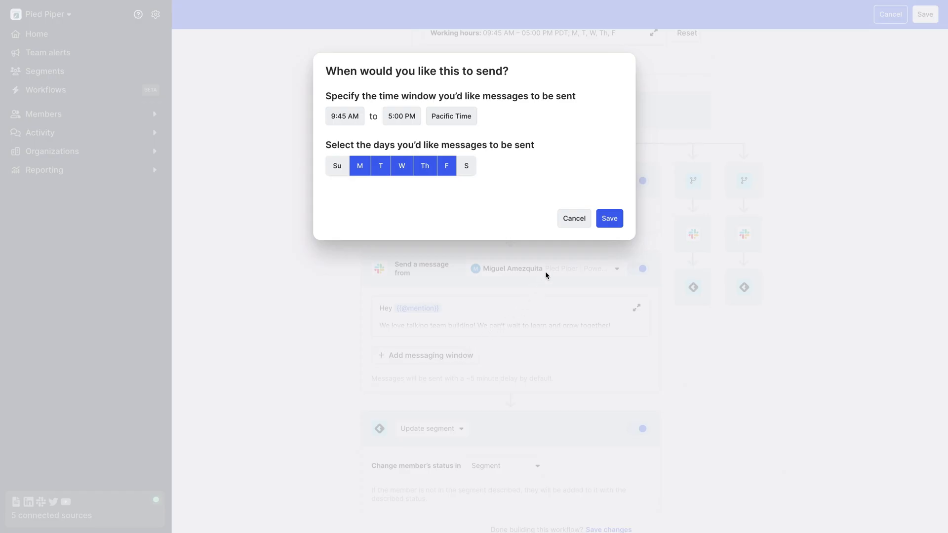
click(608, 219)
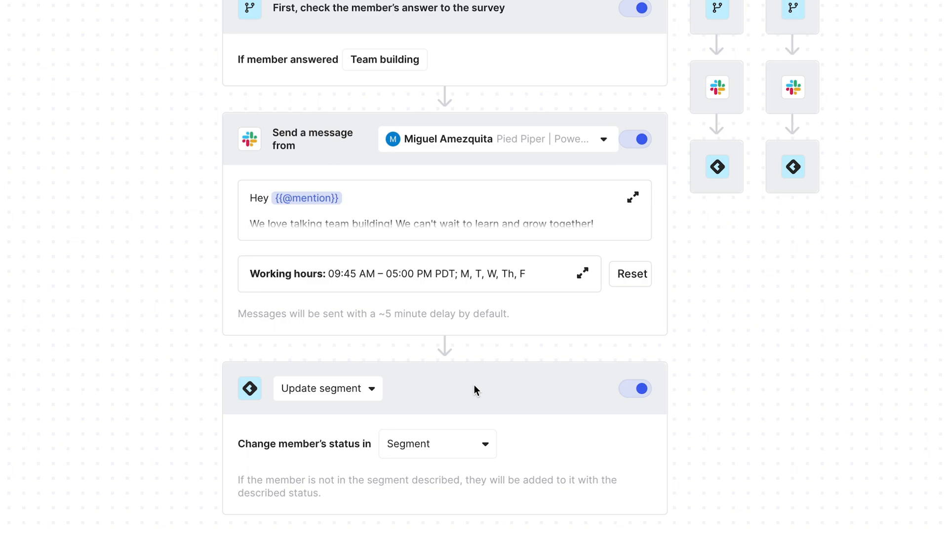
- Set the Team building branch's segment update to change the member's status in Interests - Team Building to Survey Answered
click(375, 388)
click(357, 423)
click(487, 446)
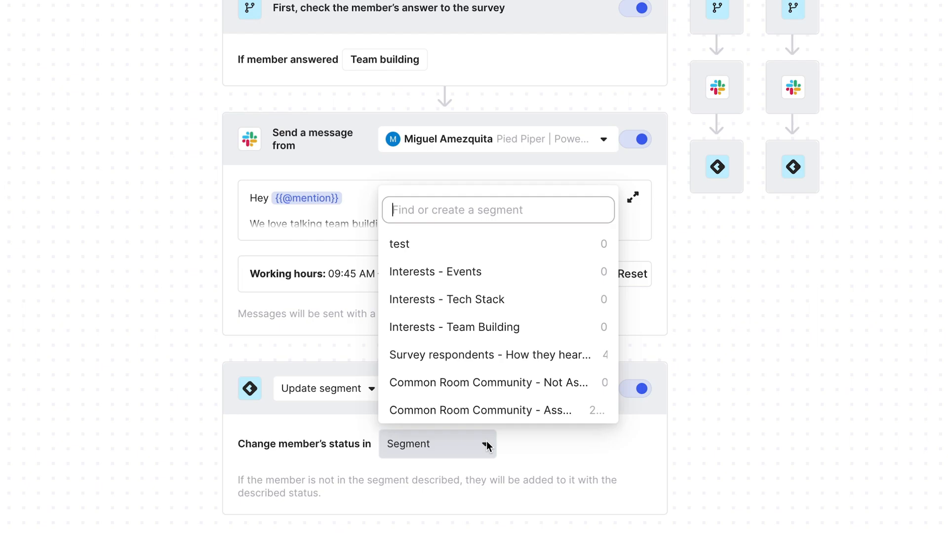
click(505, 328)
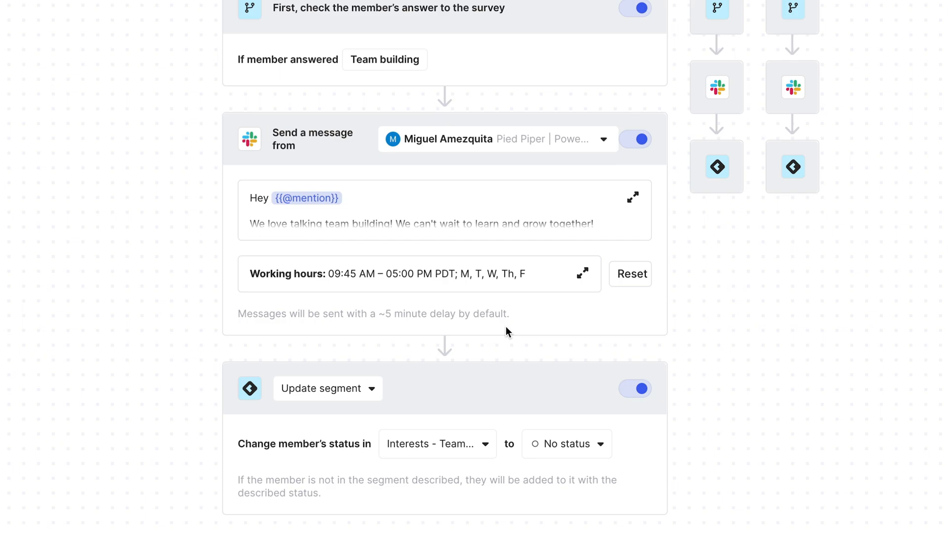
click(594, 448)
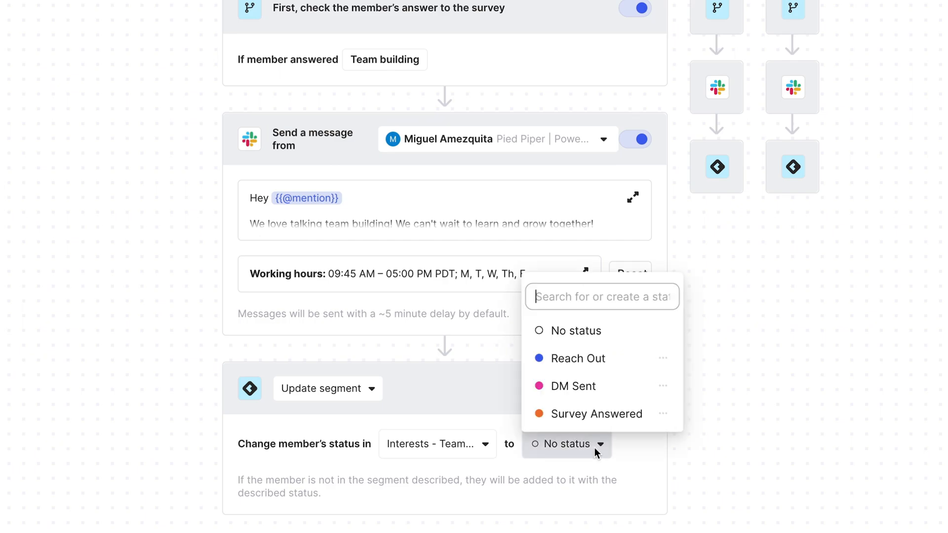
click(612, 415)
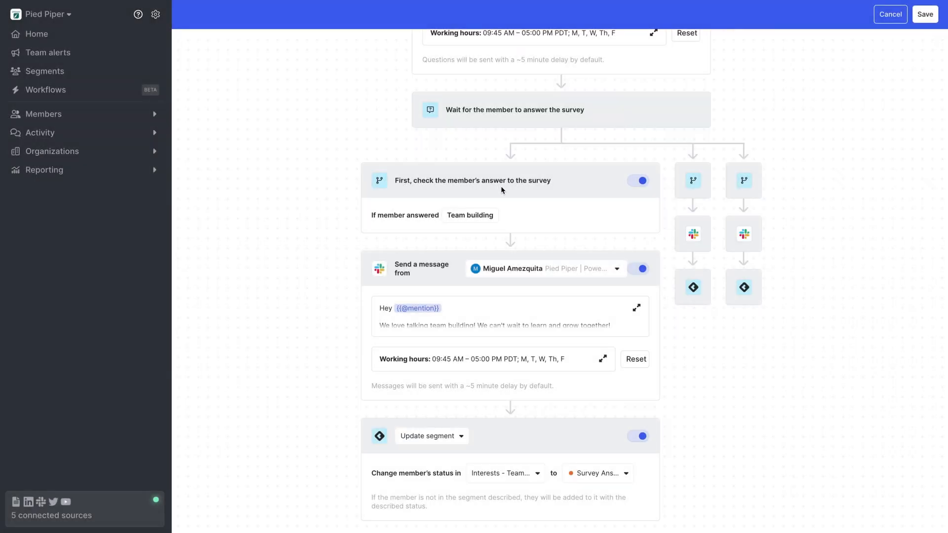
- Review the Hosting events and Tech stack branches and preview the Team building reply message
click(684, 186)
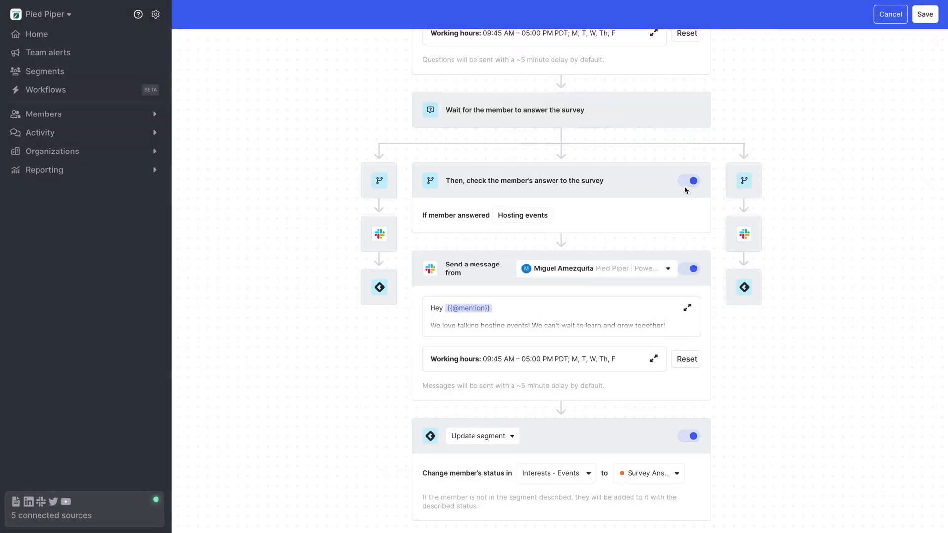
click(743, 186)
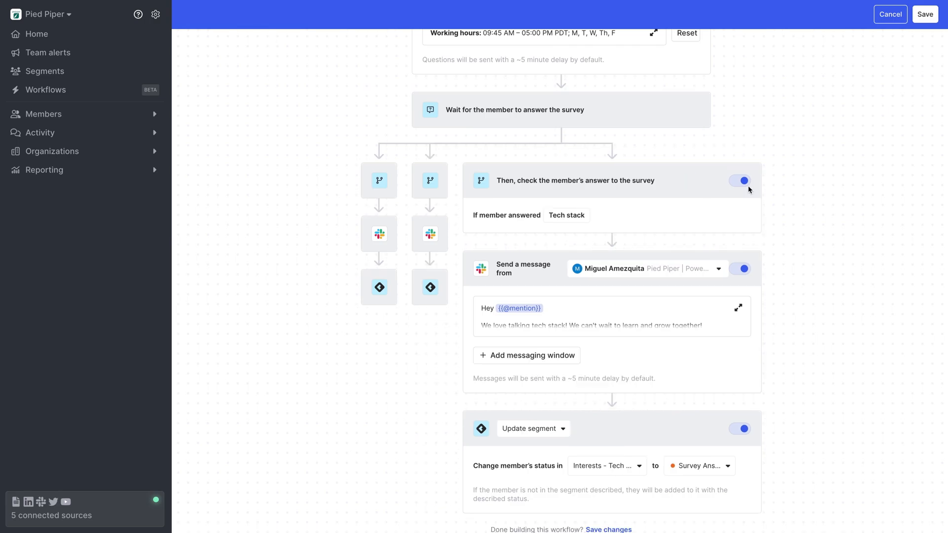
click(382, 192)
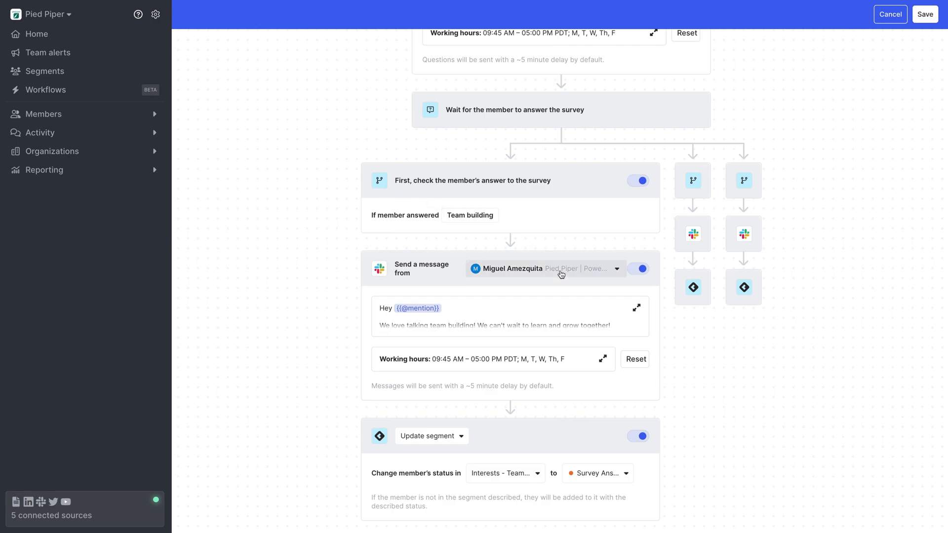
click(587, 312)
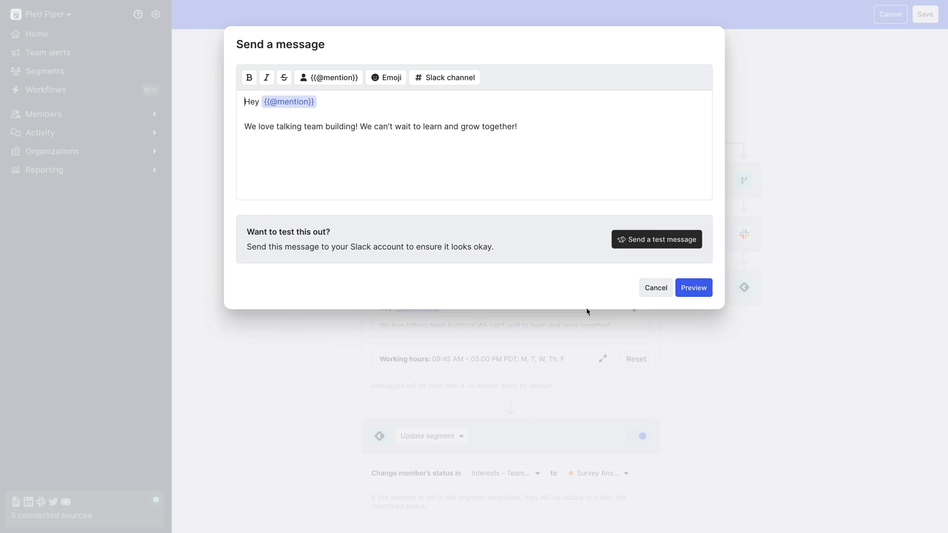
click(686, 294)
click(697, 223)
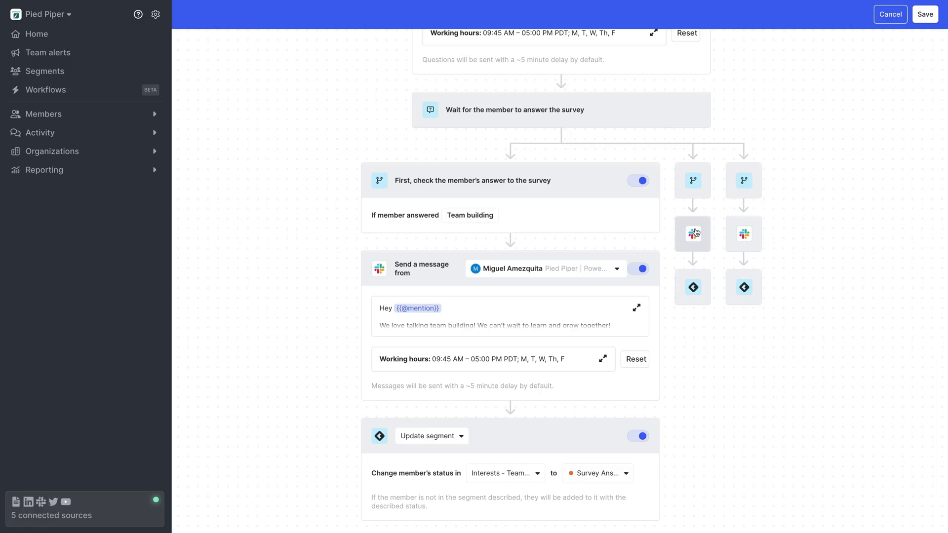
- Turn the Team building branch's message and segment update actions off and back on, one after another
click(640, 269)
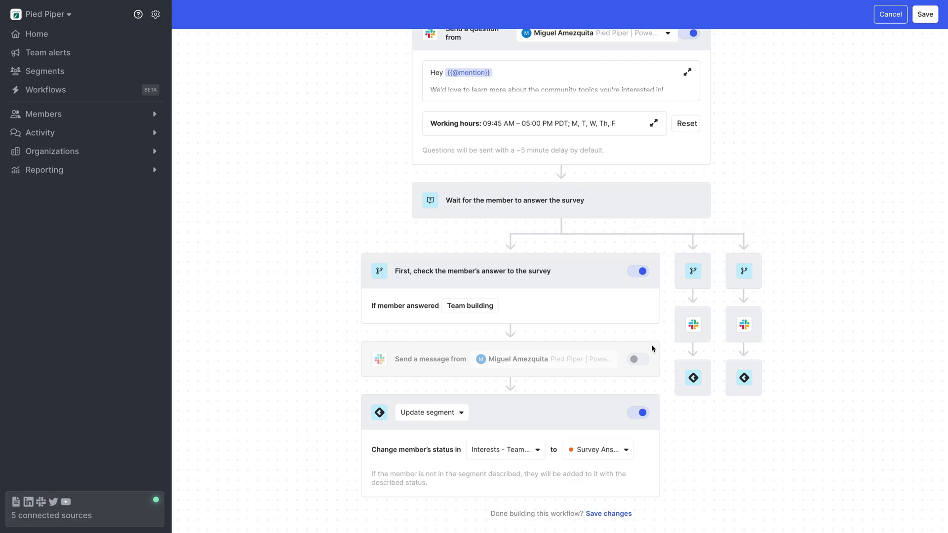
click(645, 361)
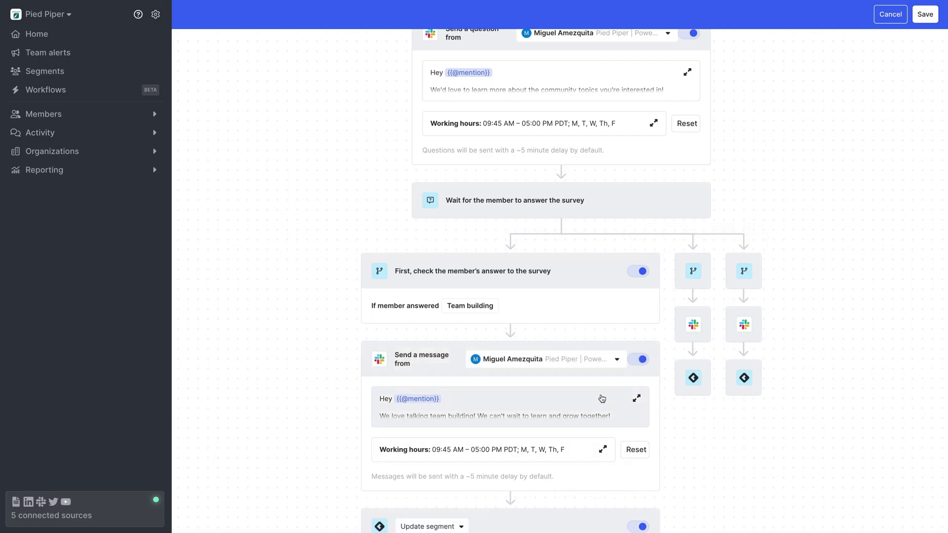
scroll(601, 398, down, 3)
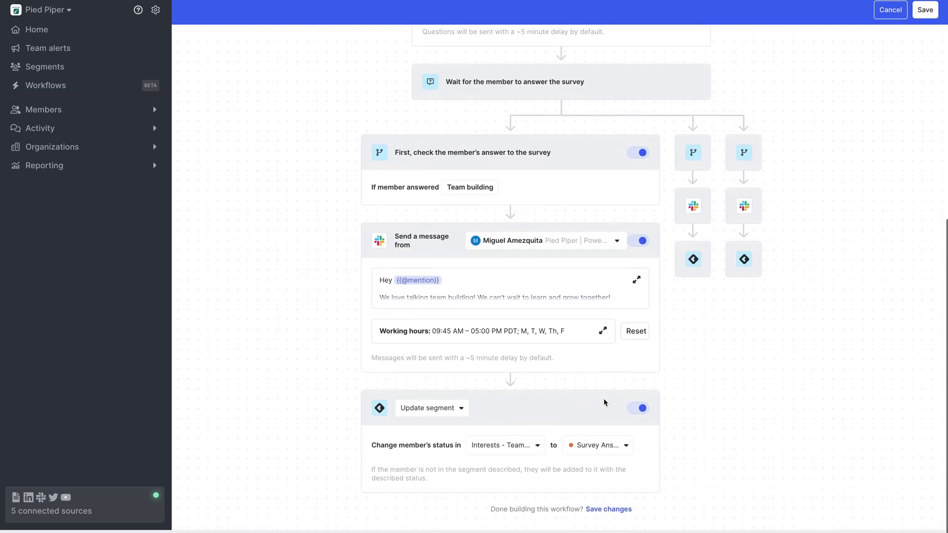
click(642, 408)
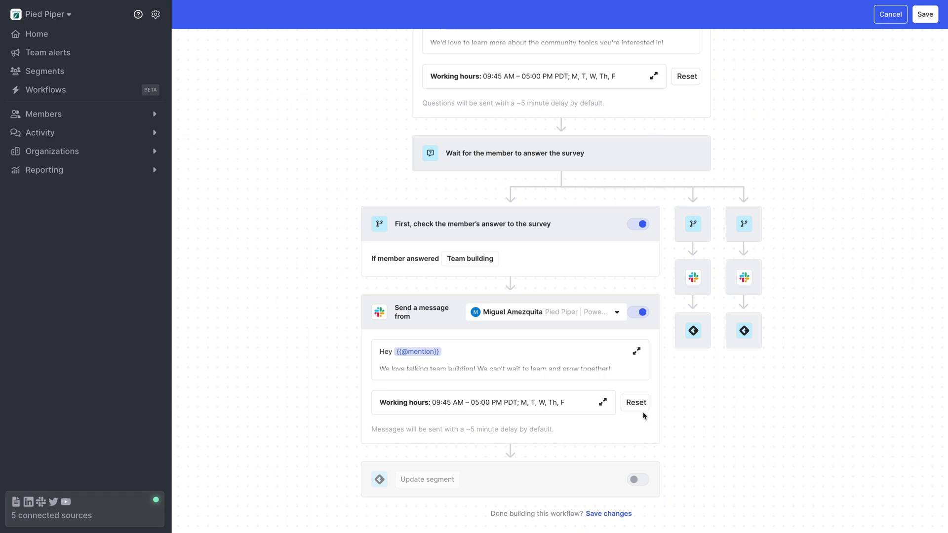
click(638, 485)
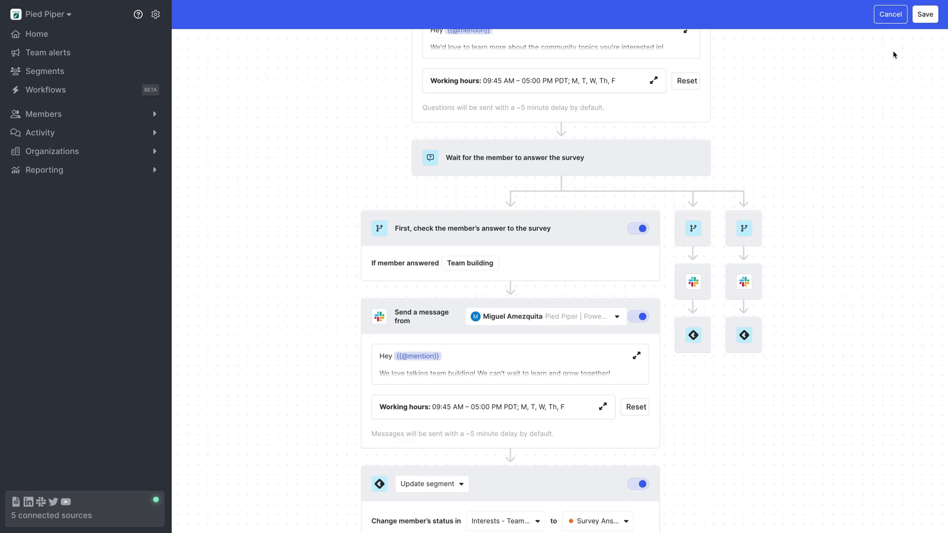
- Save the workflow changes, switching the option to turn on the workflow on and back off before confirming
click(919, 20)
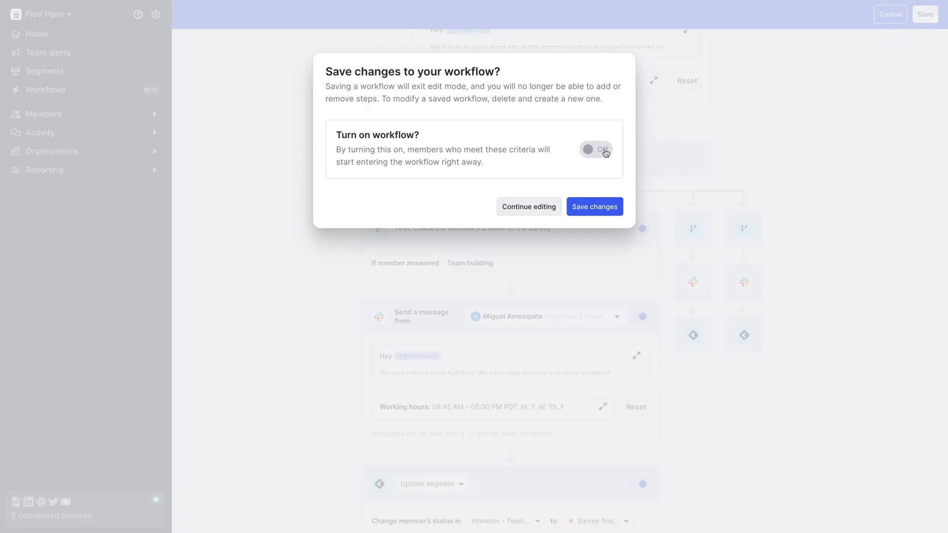
click(595, 155)
click(595, 156)
click(593, 210)
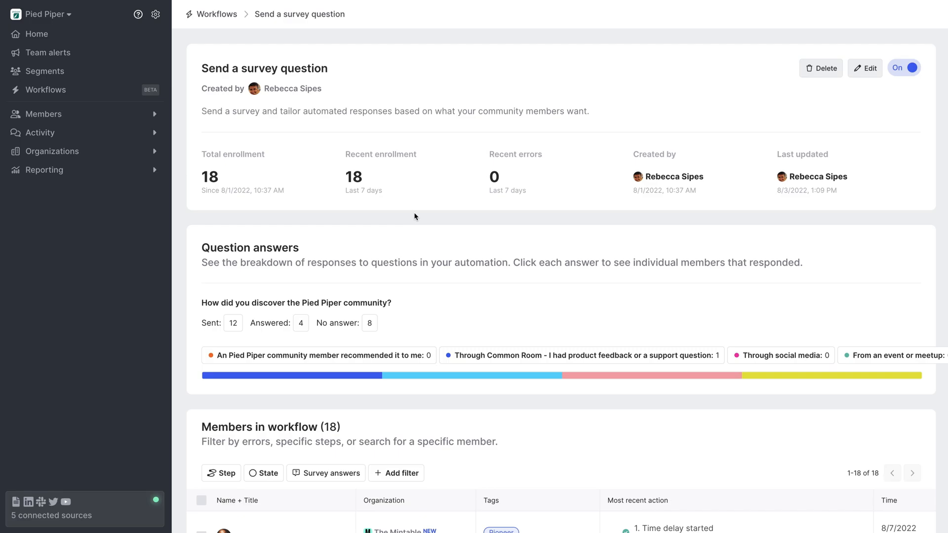
- Examine the workflow's enrolled members list and its Step, State, Survey answers and additional filter options
scroll(415, 216, down, 6)
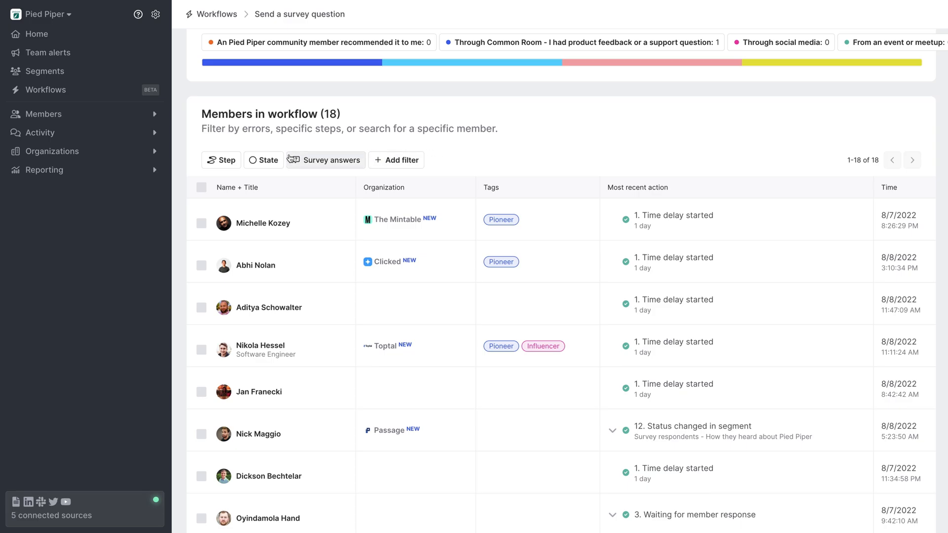
click(239, 161)
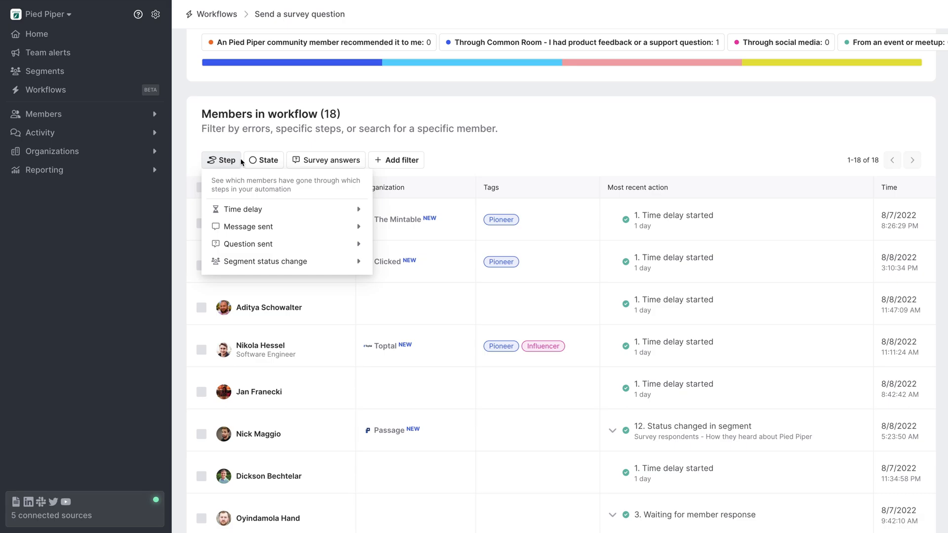
click(277, 162)
click(279, 163)
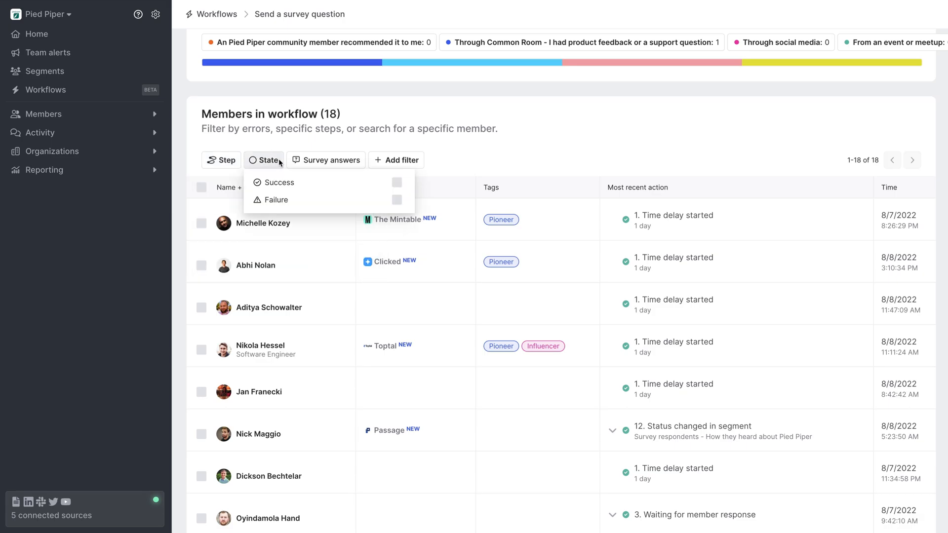
click(280, 163)
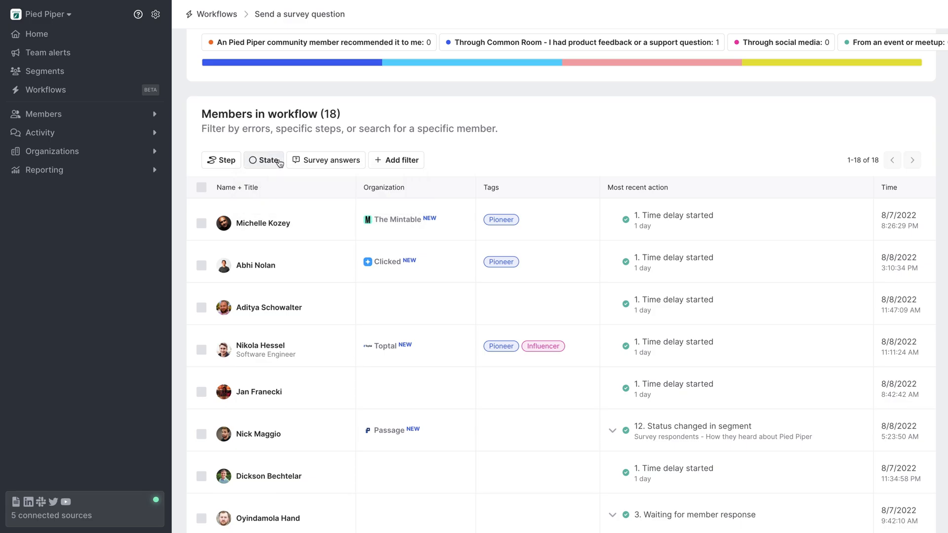
click(362, 164)
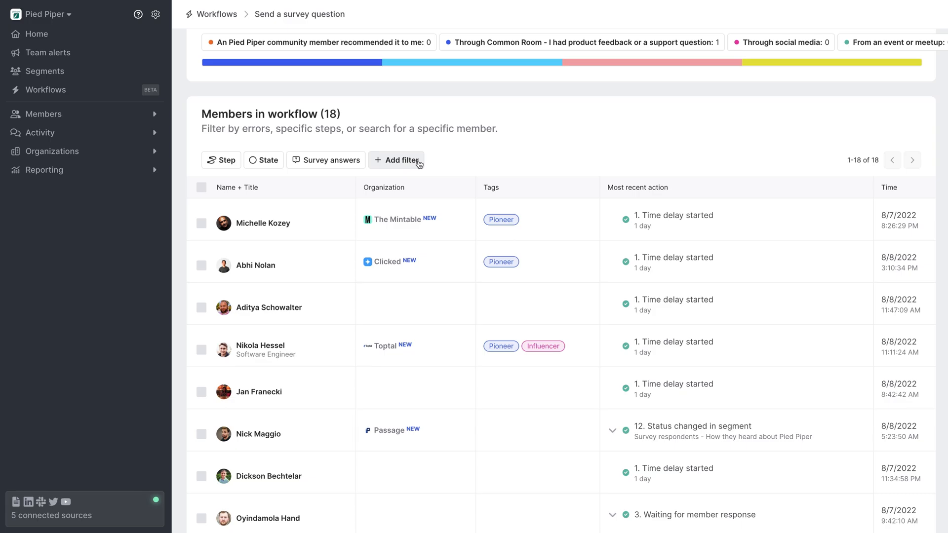
click(418, 162)
click(415, 161)
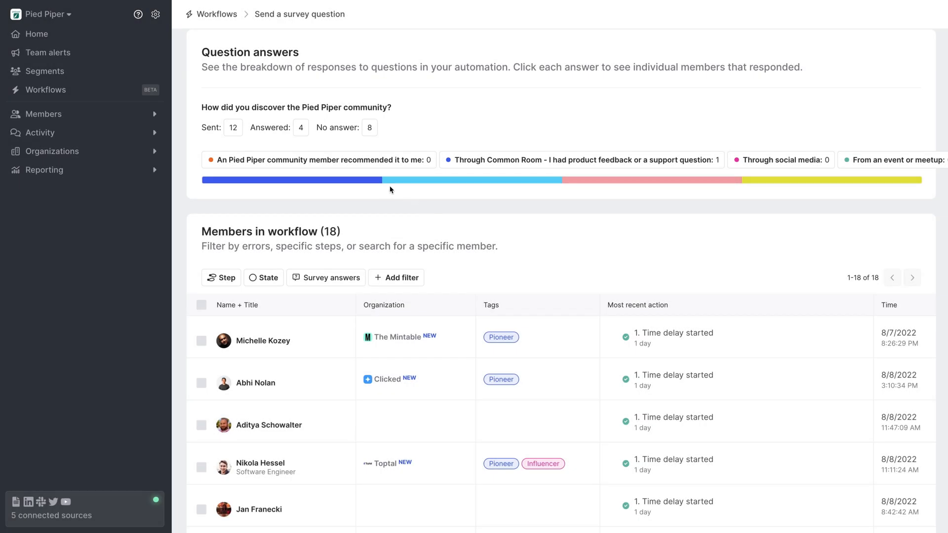
- Filter the workflow members by the survey answer "Through Common Room - I had product feedback or a support question"
click(468, 160)
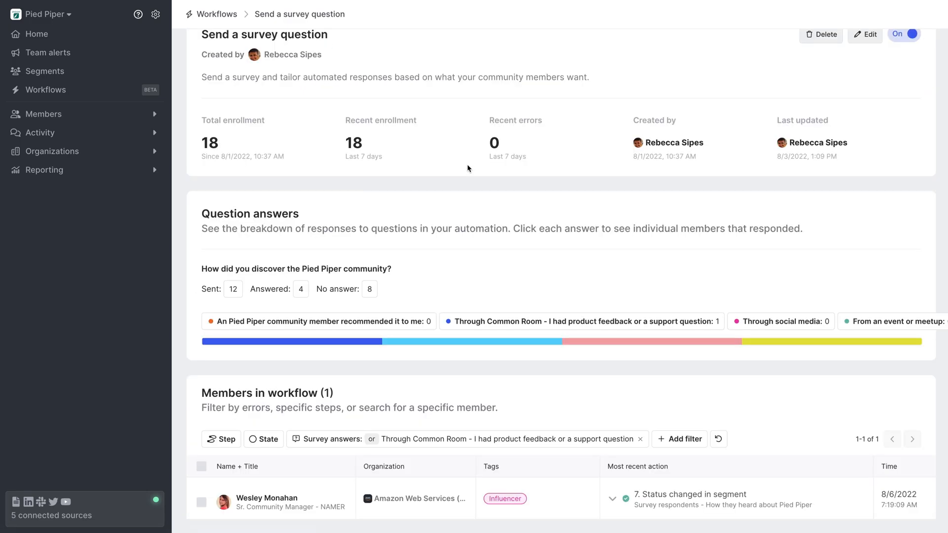